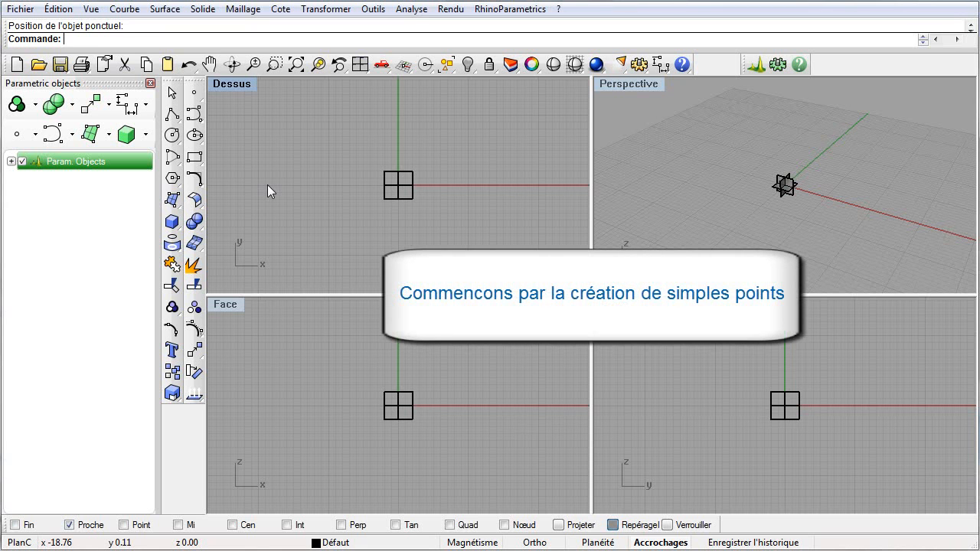
- Place eight points in the Dessus view along a rising arc from the negative X axis to just past the Y axis
{"action": "left_click", "coordinate": [194, 92]}
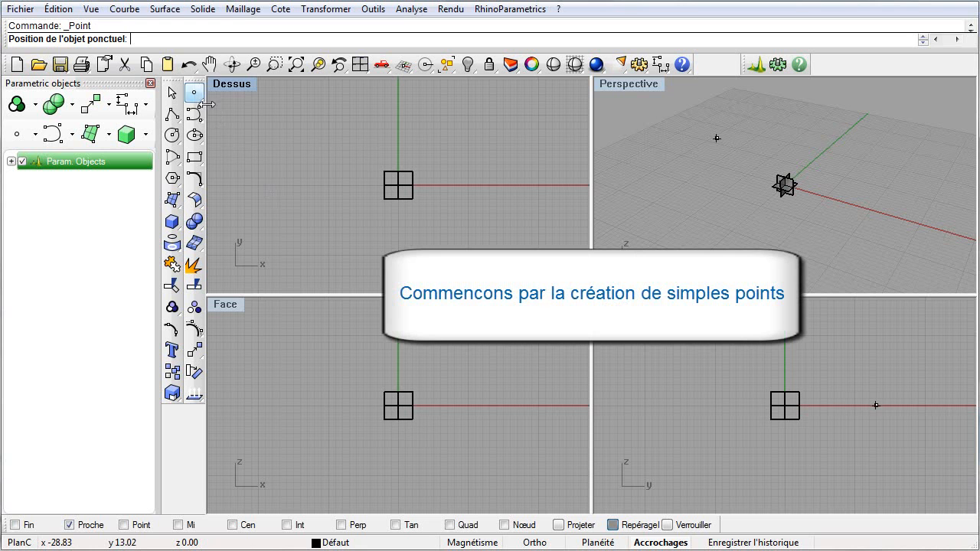
{"action": "left_click", "coordinate": [257, 184]}
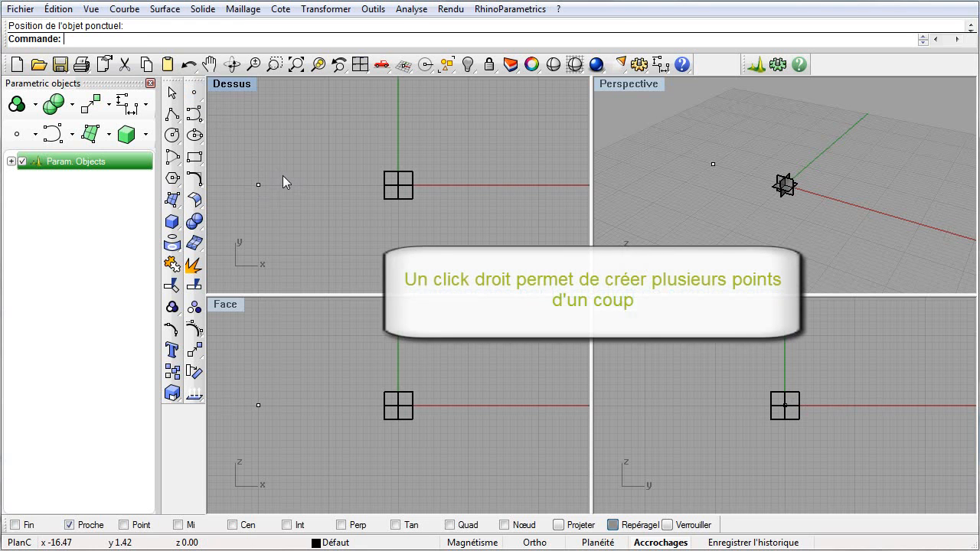
{"action": "right_click", "coordinate": [194, 92]}
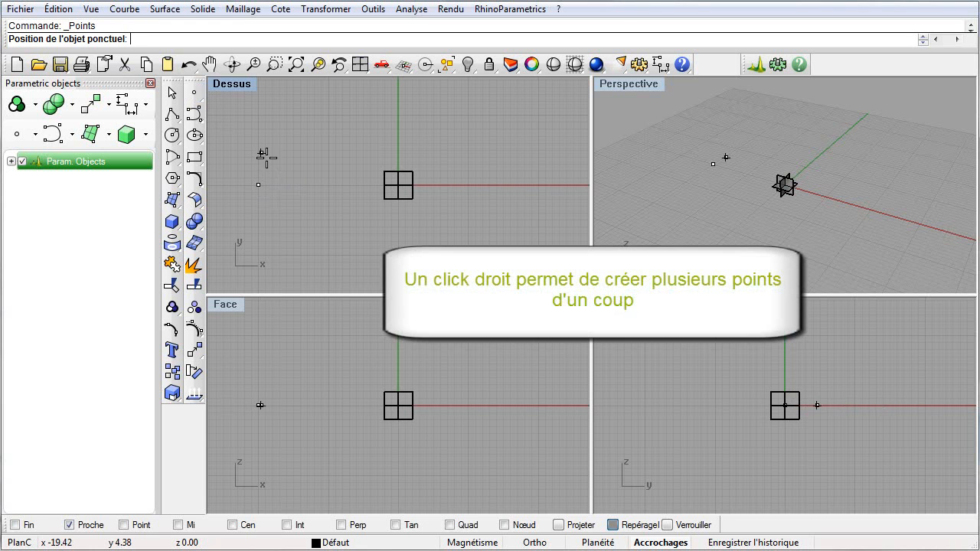
{"action": "left_click", "coordinate": [273, 161]}
{"action": "left_click", "coordinate": [295, 142]}
{"action": "left_click", "coordinate": [313, 128]}
{"action": "left_click", "coordinate": [338, 115]}
{"action": "left_click", "coordinate": [363, 111]}
{"action": "left_click", "coordinate": [414, 101]}
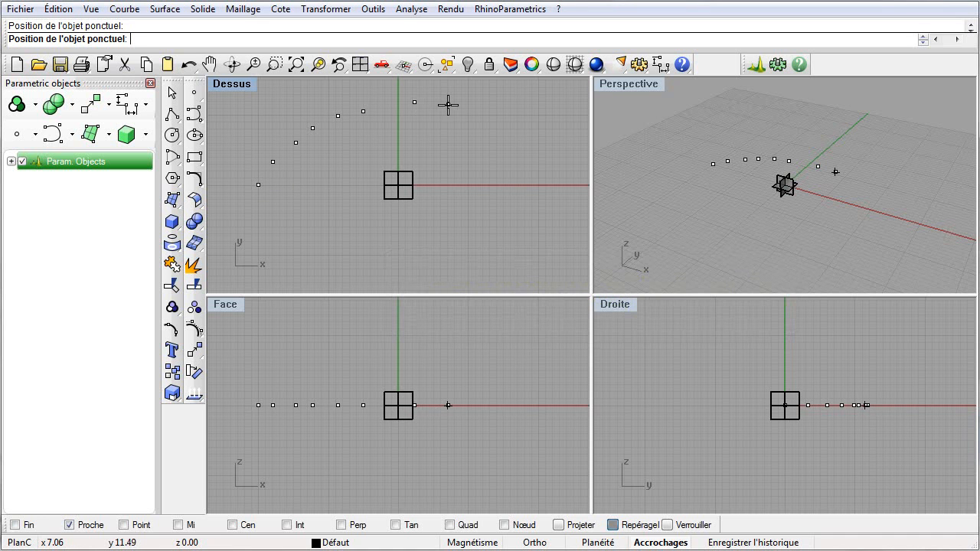
{"action": "left_click", "coordinate": [448, 104]}
{"action": "key", "text": "Return"}
{"action": "left_click", "coordinate": [448, 105]}
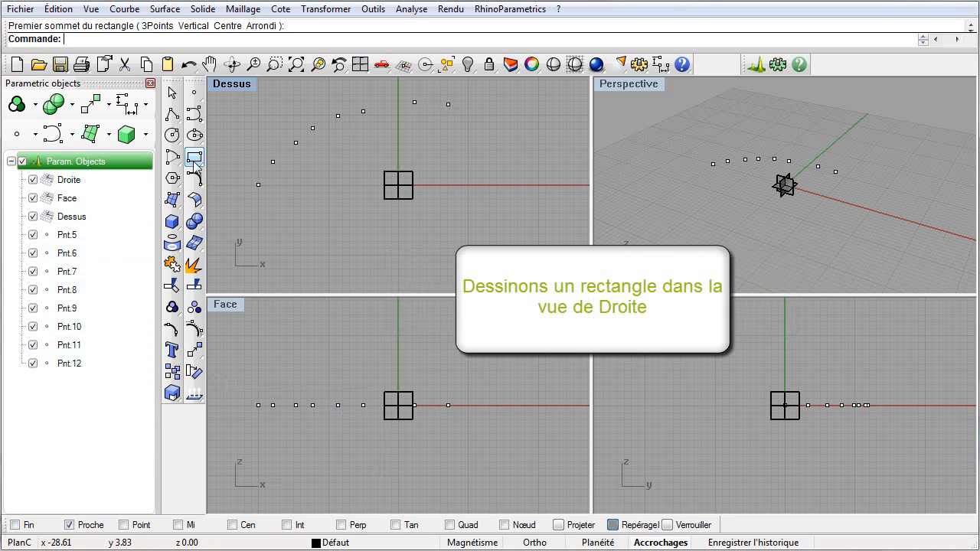
- Draw a horizontal rectangle about 7.9 by 3.5 in the Droite view, on the negative Y side of the origin
{"action": "left_click", "coordinate": [194, 158]}
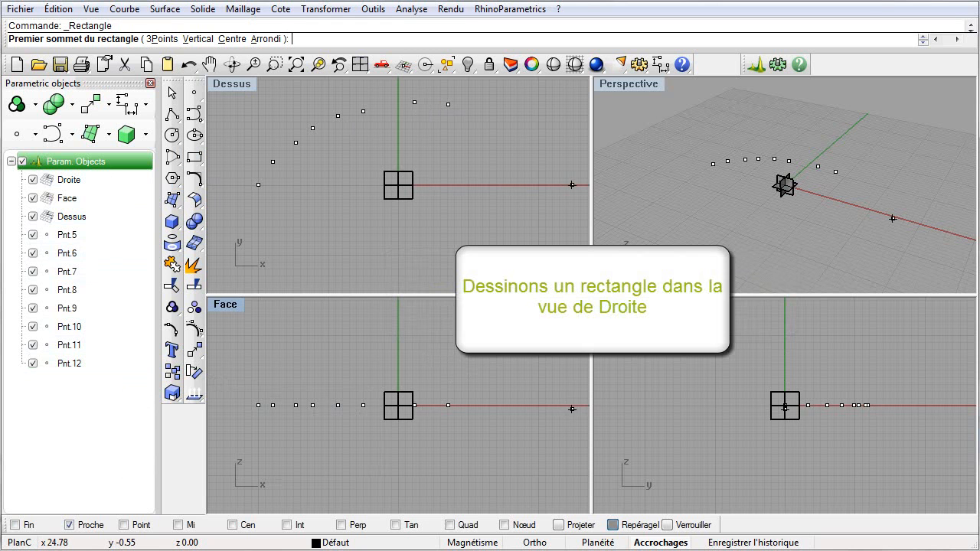
{"action": "left_click", "coordinate": [645, 407]}
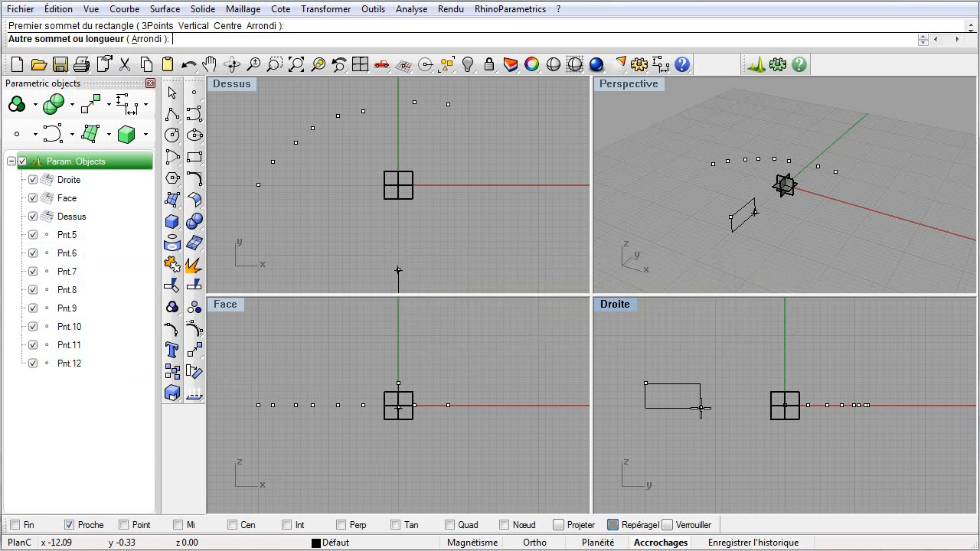
{"action": "left_click", "coordinate": [700, 383]}
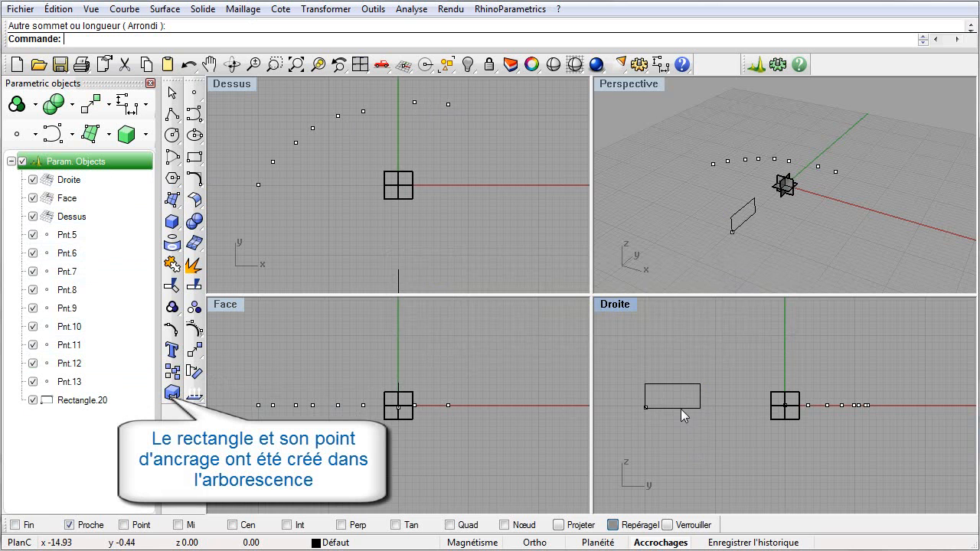
{"action": "left_click", "coordinate": [680, 407]}
{"action": "left_click", "coordinate": [643, 409]}
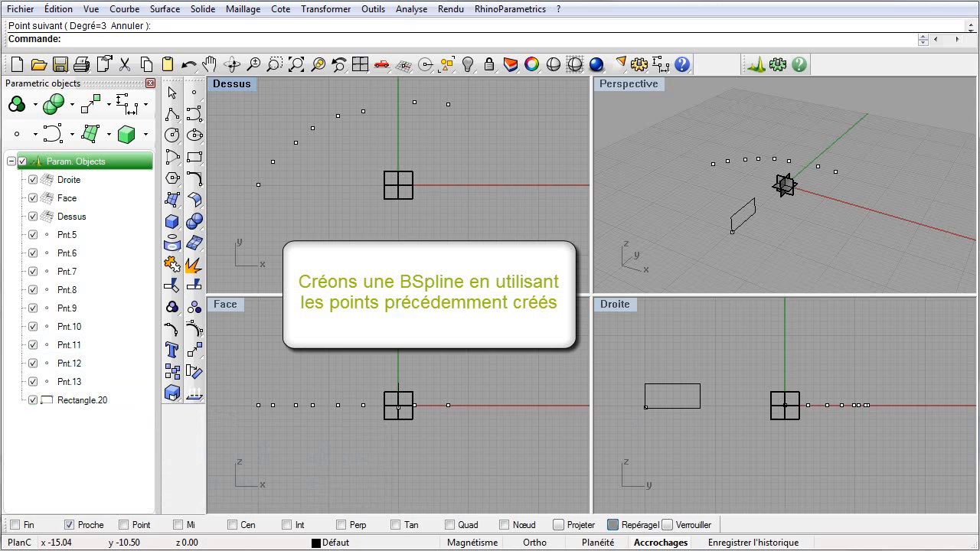
- Draw a degree 3 BSpline through the eight arc points in order in the Dessus view, starting from the point on the X axis
{"action": "left_click", "coordinate": [194, 114]}
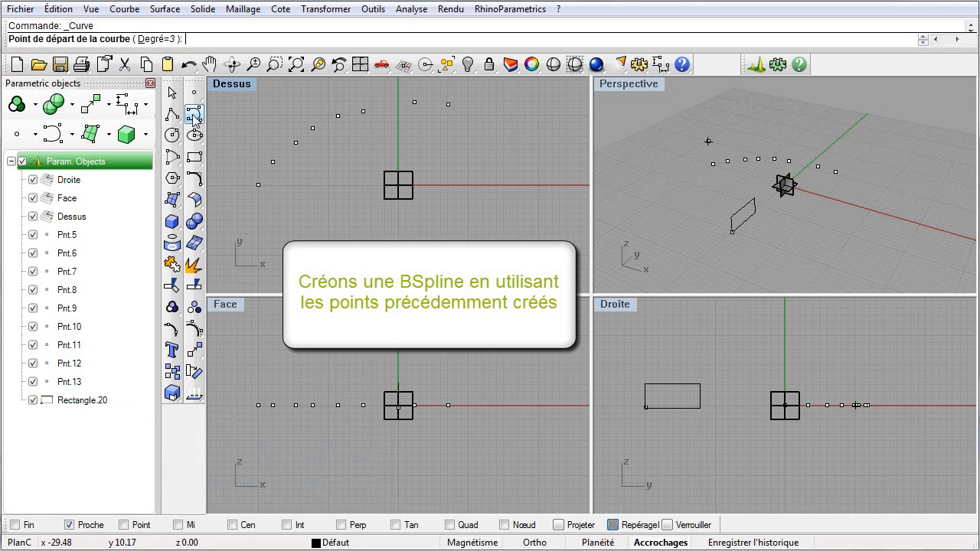
{"action": "left_click", "coordinate": [258, 184]}
{"action": "left_click", "coordinate": [273, 161]}
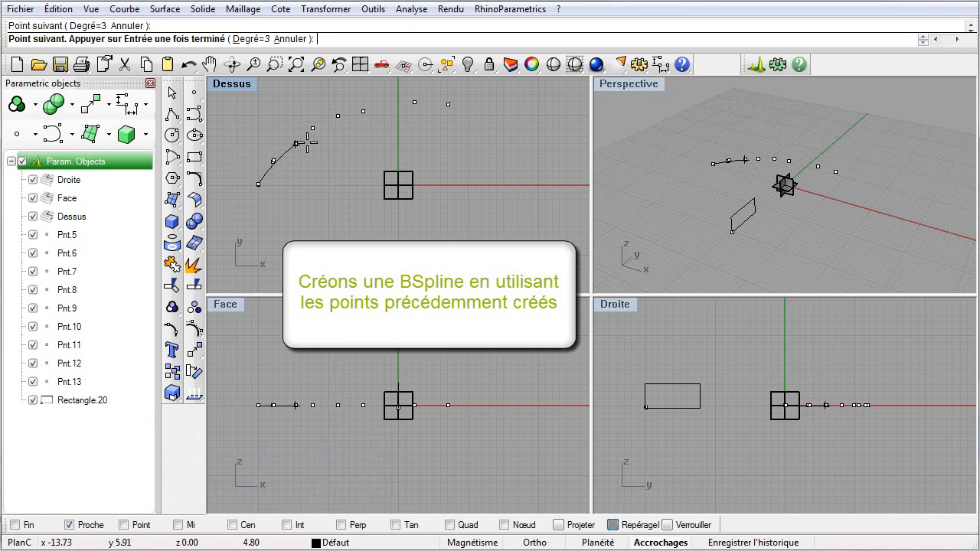
{"action": "left_click", "coordinate": [296, 142]}
{"action": "left_click", "coordinate": [312, 128]}
{"action": "left_click", "coordinate": [338, 114]}
{"action": "left_click", "coordinate": [363, 111]}
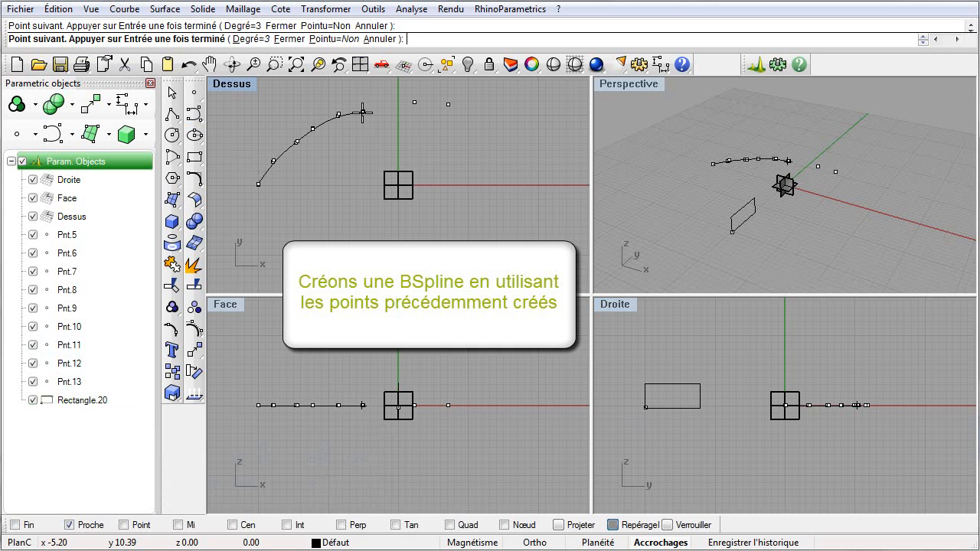
{"action": "left_click", "coordinate": [414, 101]}
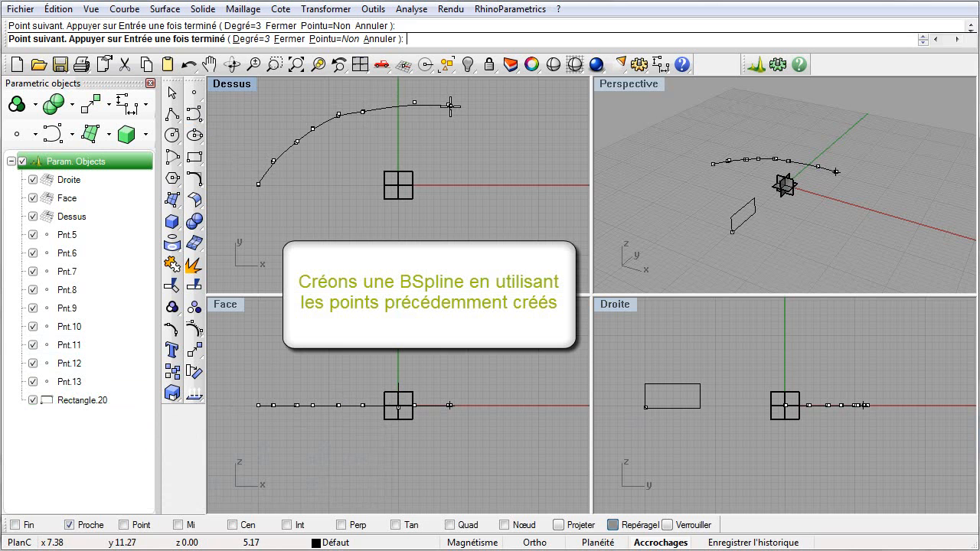
{"action": "key", "text": "Return"}
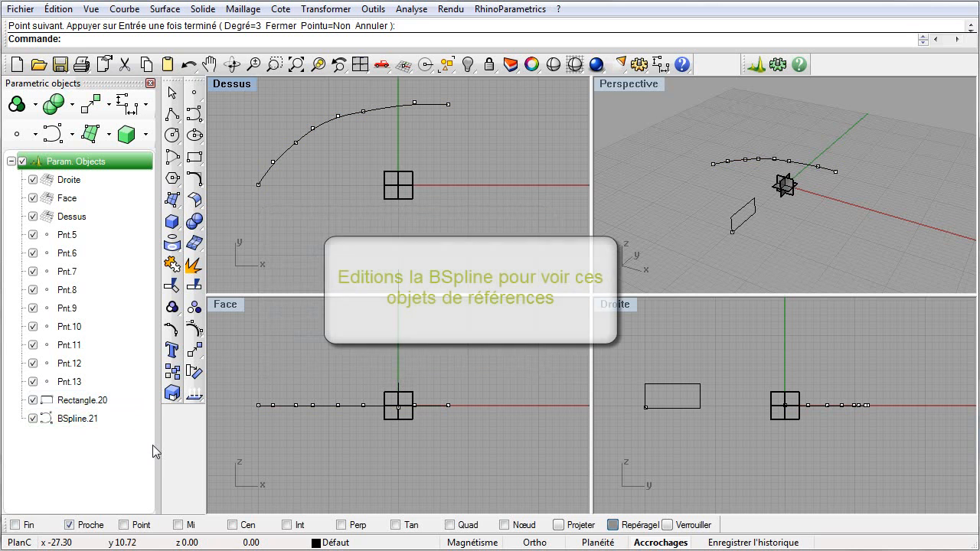
- Examine the BSpline's definition to see which points it references, and leave it without changes
{"action": "right_click", "coordinate": [102, 425]}
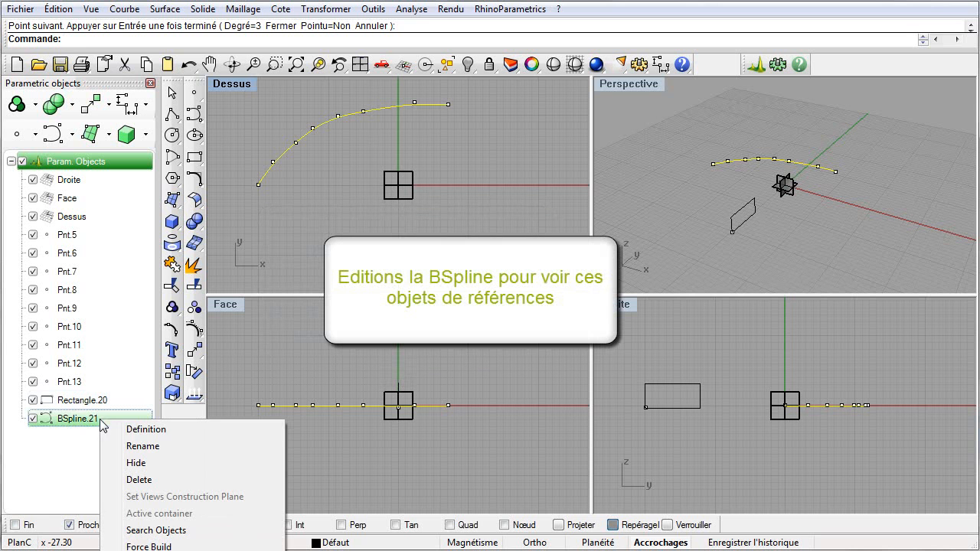
{"action": "left_click", "coordinate": [145, 430]}
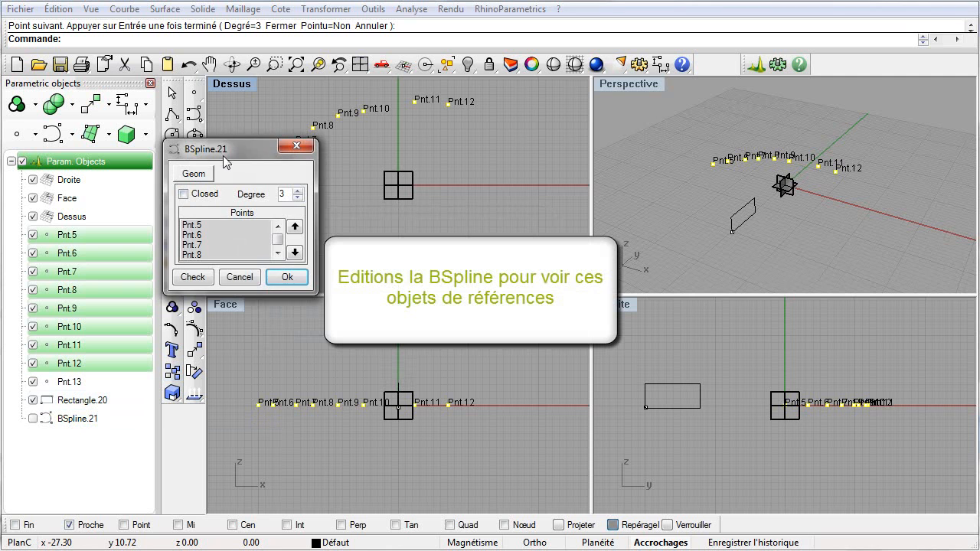
{"action": "left_click_drag", "start_coordinate": [225, 148], "coordinate": [240, 206]}
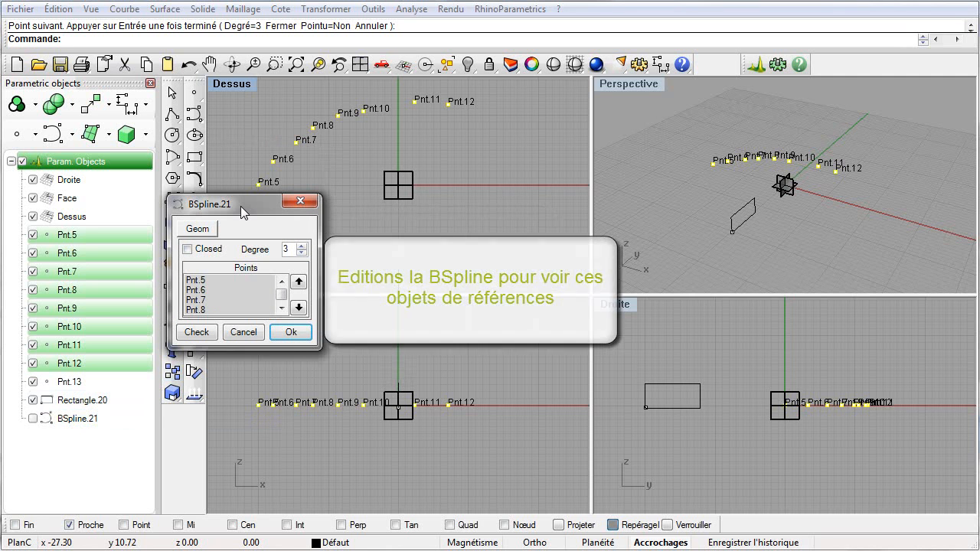
{"action": "left_click", "coordinate": [245, 332]}
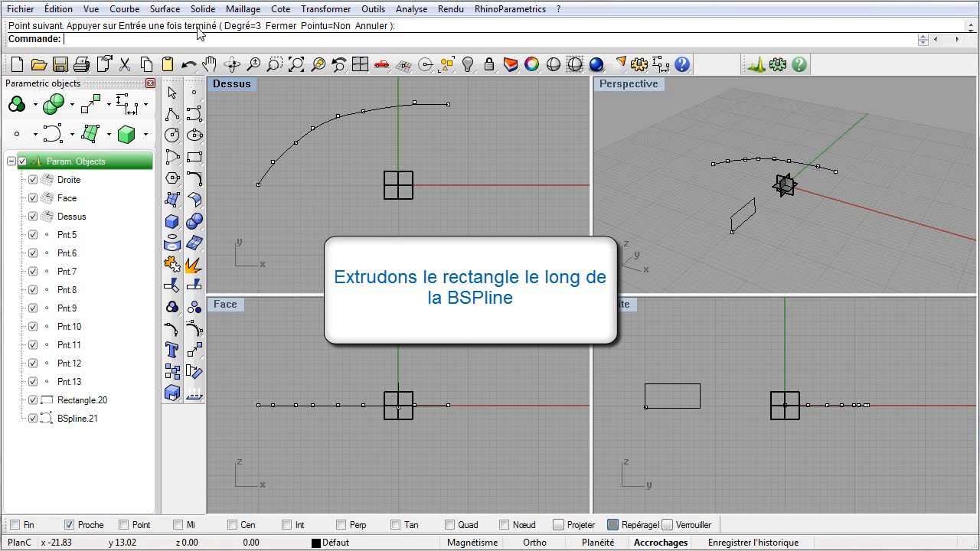
- Extrude the rectangle along the BSpline as the guide curve
{"action": "left_click", "coordinate": [165, 9]}
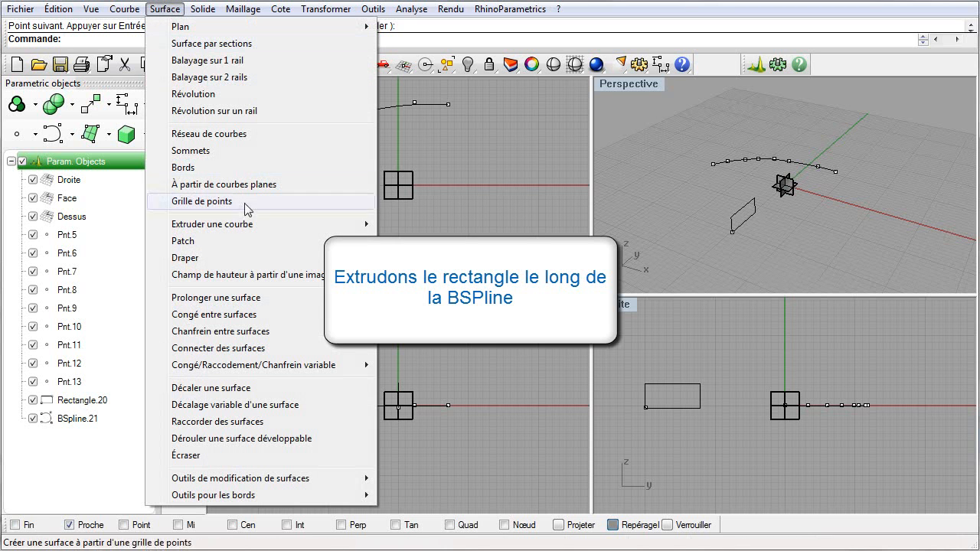
{"action": "mouse_move", "coordinate": [250, 228]}
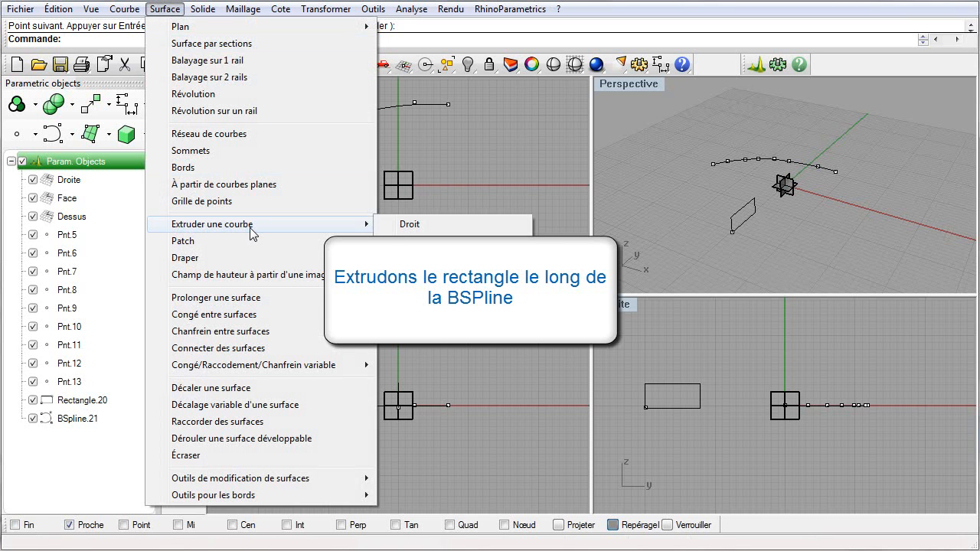
{"action": "left_click", "coordinate": [410, 224]}
{"action": "left_click", "coordinate": [741, 214]}
{"action": "key", "text": "Return"}
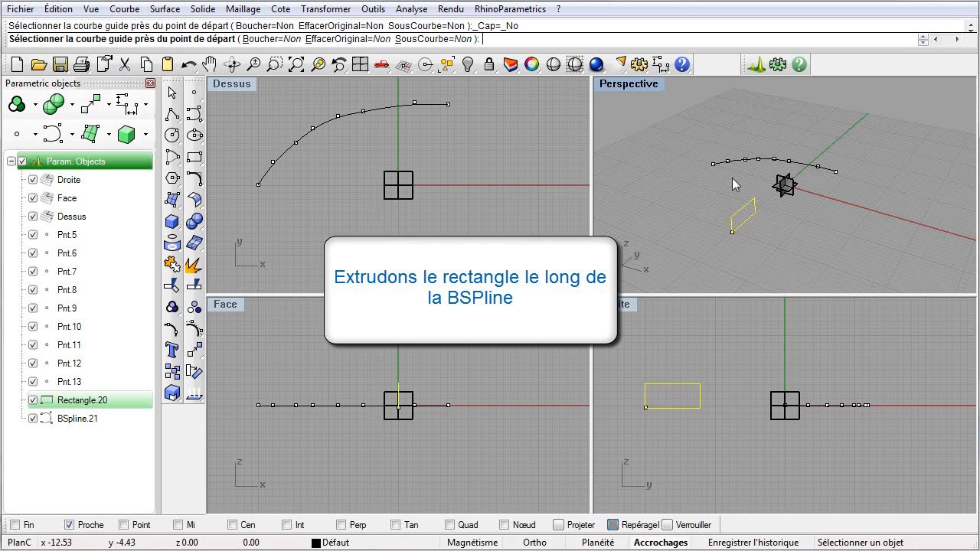
{"action": "left_click", "coordinate": [736, 160]}
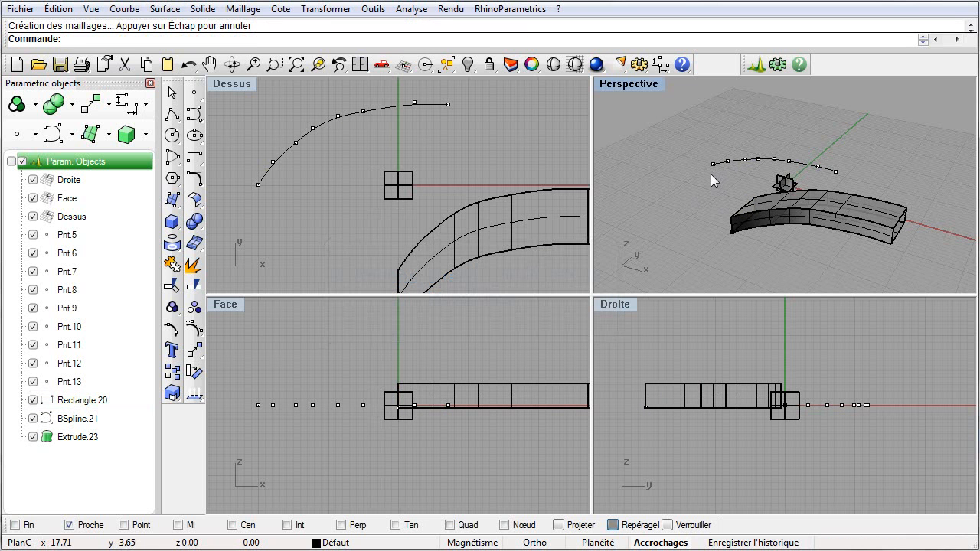
- Edit the extrusion's definition to close its tips
{"action": "right_click_drag", "start_coordinate": [754, 247], "coordinate": [715, 235]}
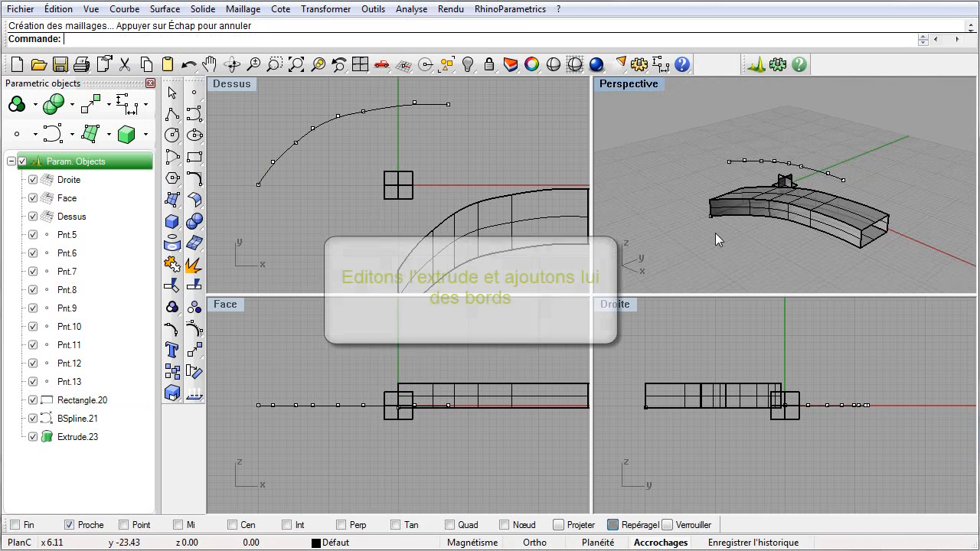
{"action": "right_click", "coordinate": [85, 439]}
{"action": "left_click", "coordinate": [132, 449]}
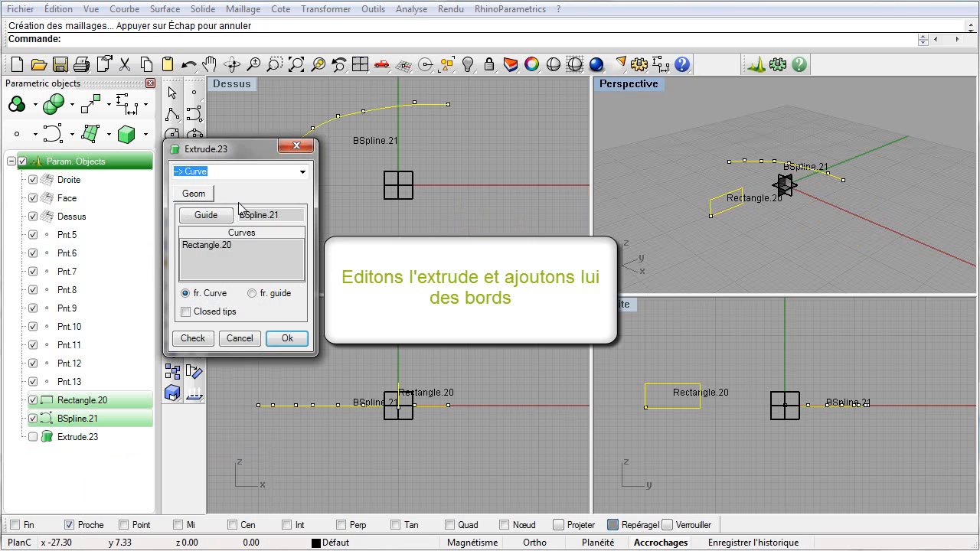
{"action": "left_click", "coordinate": [195, 312]}
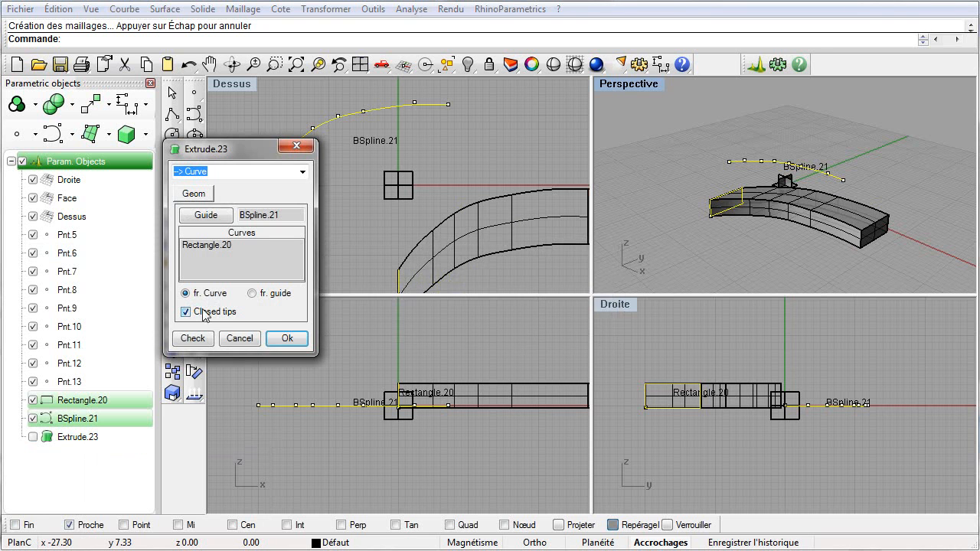
{"action": "left_click", "coordinate": [285, 339]}
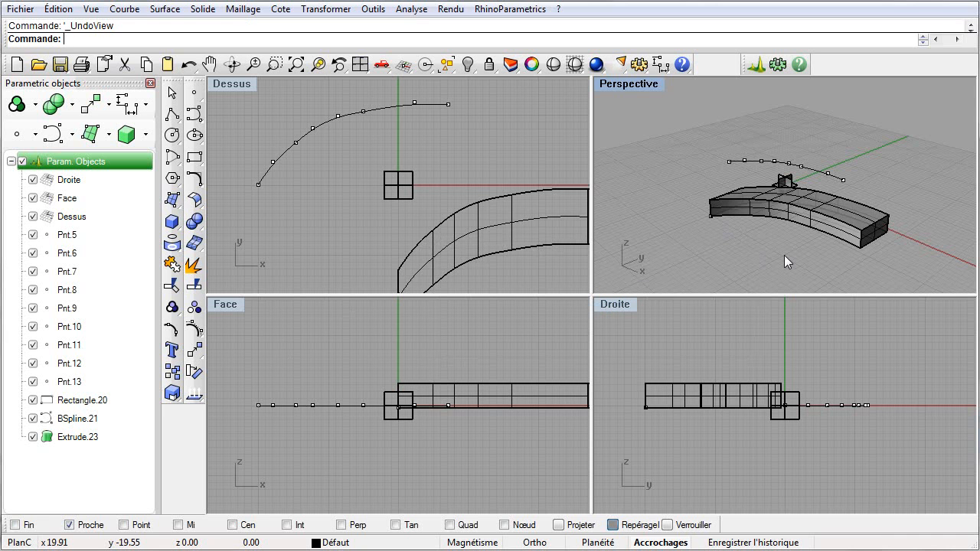
- Edit the rectangle's definition to add a corner fillet with a radius of 10
{"action": "right_click_drag", "start_coordinate": [784, 254], "coordinate": [658, 236]}
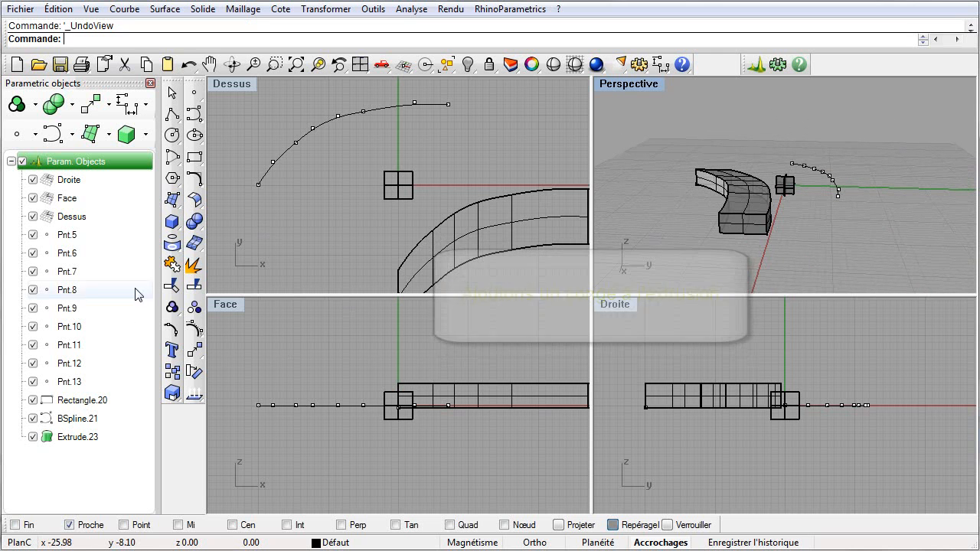
{"action": "left_click", "coordinate": [106, 401]}
{"action": "right_click", "coordinate": [107, 404]}
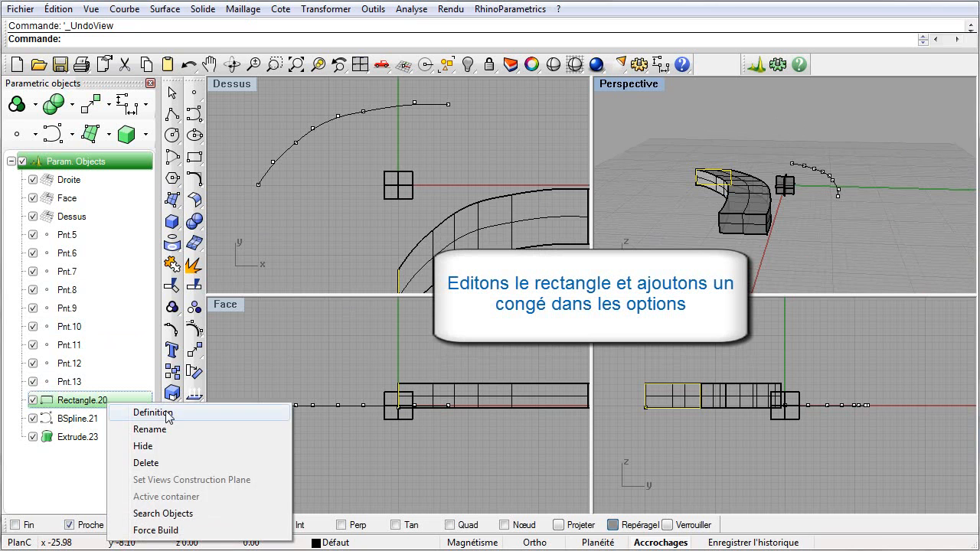
{"action": "left_click", "coordinate": [153, 413]}
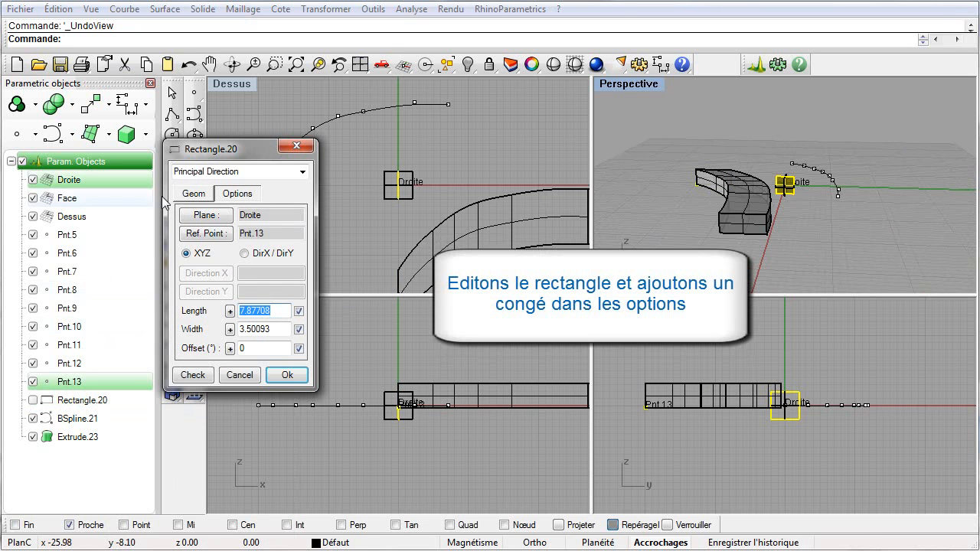
{"action": "left_click", "coordinate": [249, 196]}
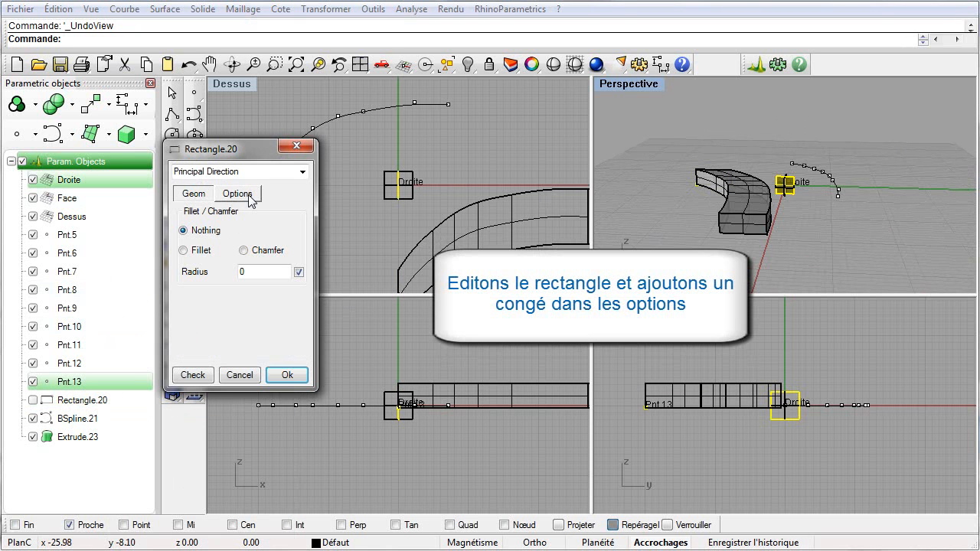
{"action": "left_click", "coordinate": [199, 254]}
{"action": "left_click_drag", "start_coordinate": [260, 277], "coordinate": [230, 277]}
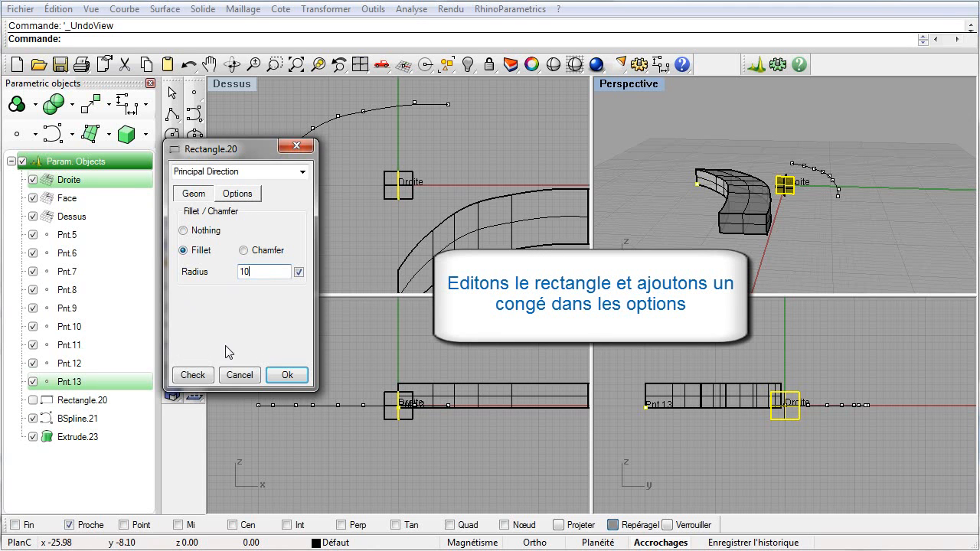
{"action": "left_click", "coordinate": [296, 375]}
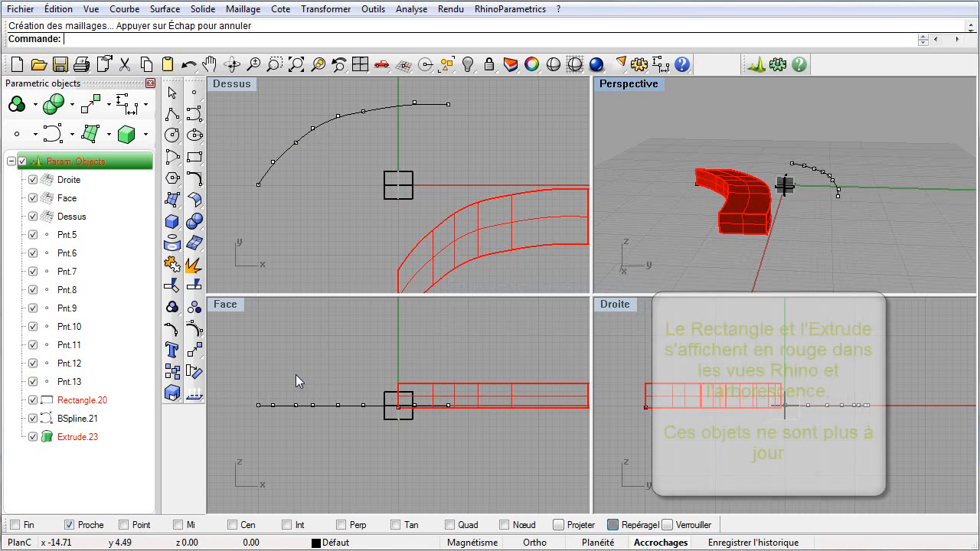
- Check the extrusion's definition to find out why it no longer updates
{"action": "right_click_drag", "start_coordinate": [690, 231], "coordinate": [710, 231]}
{"action": "right_click_drag", "start_coordinate": [785, 184], "coordinate": [764, 246]}
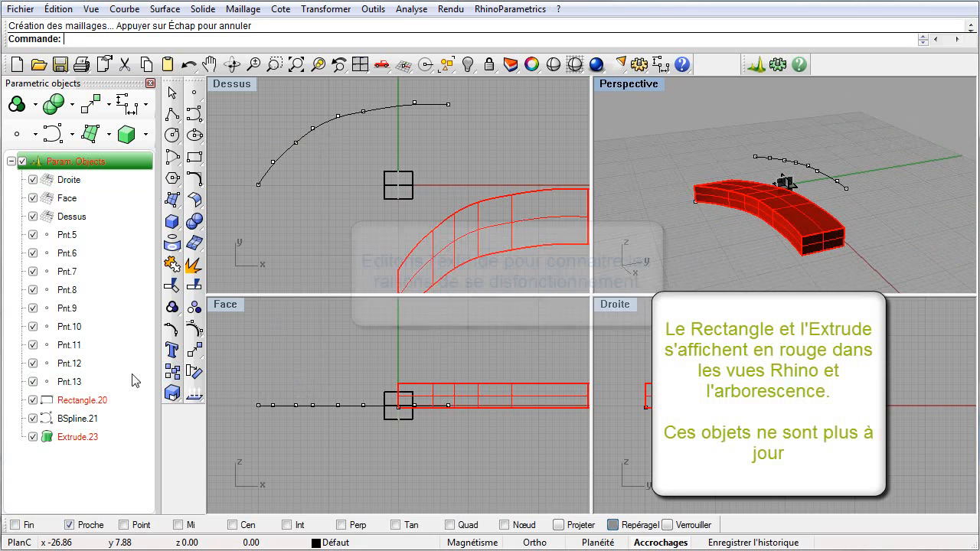
{"action": "right_click", "coordinate": [84, 442]}
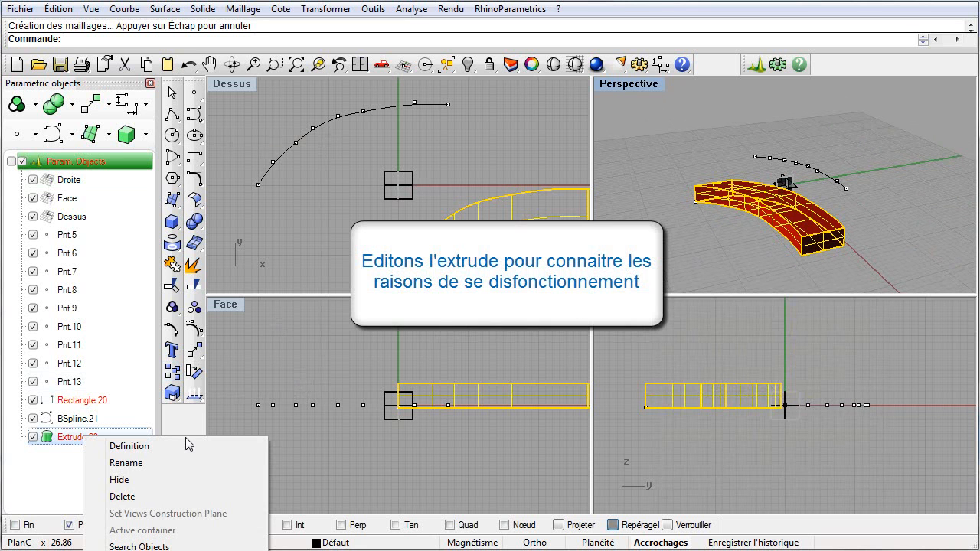
{"action": "left_click", "coordinate": [187, 446]}
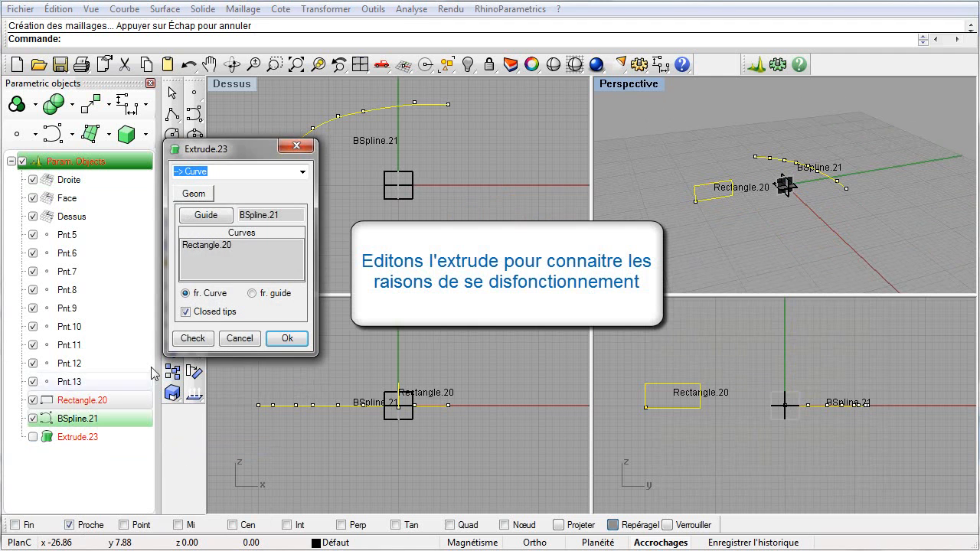
{"action": "left_click", "coordinate": [202, 339]}
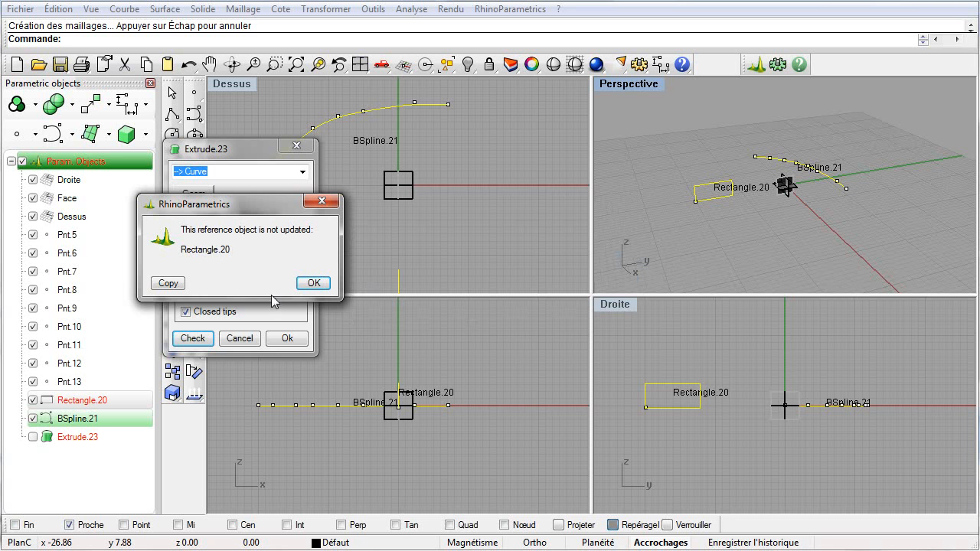
{"action": "left_click", "coordinate": [313, 283]}
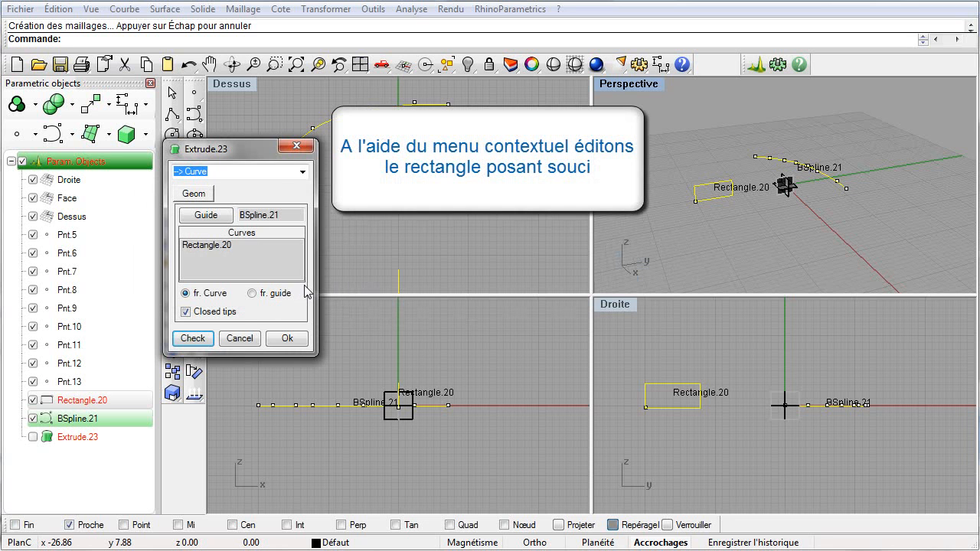
- Open the rectangle's definition from the extrusion's curve list and check it for errors
{"action": "left_click", "coordinate": [231, 245]}
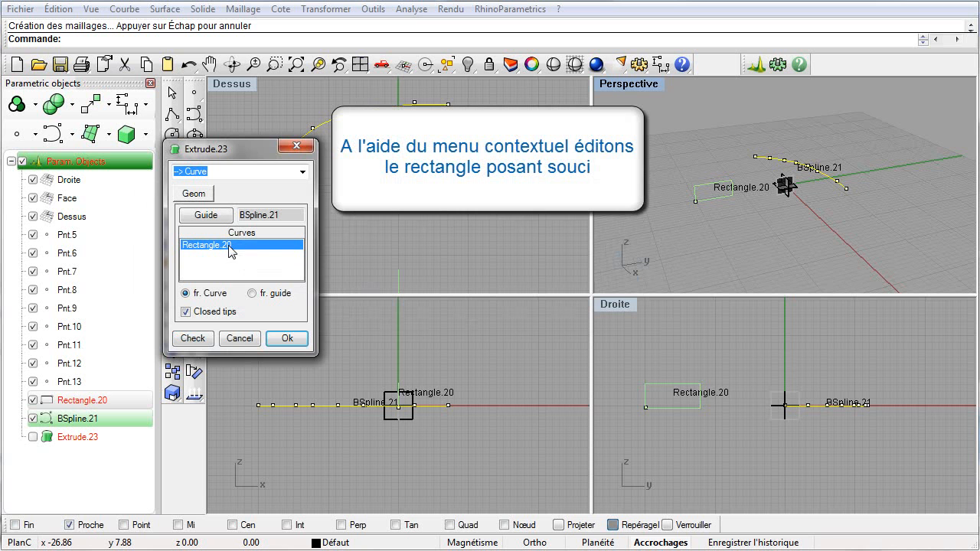
{"action": "right_click", "coordinate": [230, 248]}
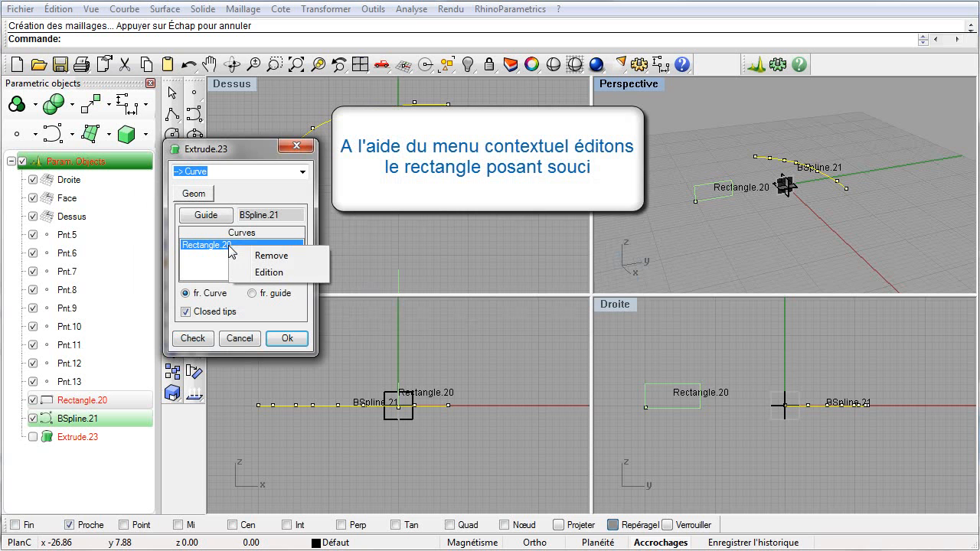
{"action": "left_click", "coordinate": [284, 273]}
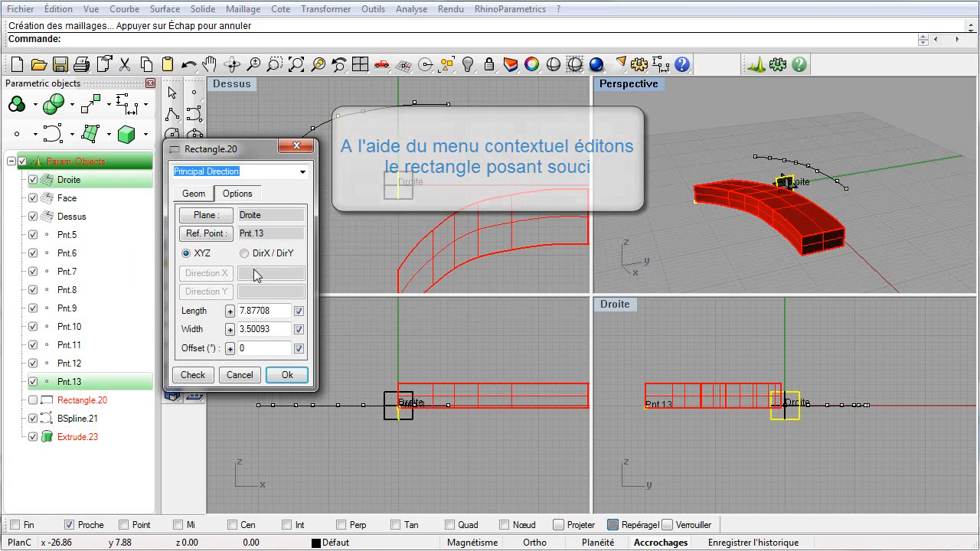
{"action": "left_click", "coordinate": [210, 375]}
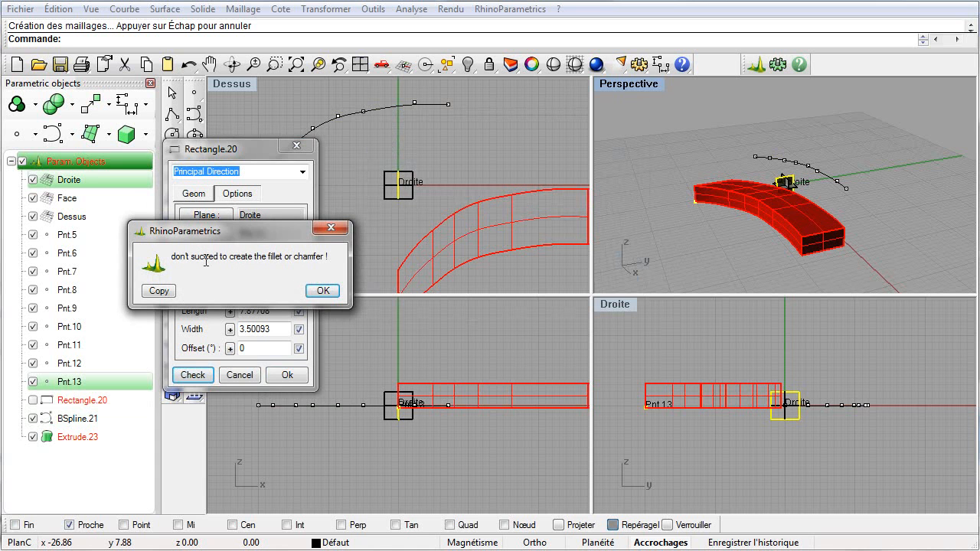
{"action": "left_click", "coordinate": [322, 290]}
- Set the rectangle's fillet radius to 1, check the definition and apply it
{"action": "left_click", "coordinate": [229, 194]}
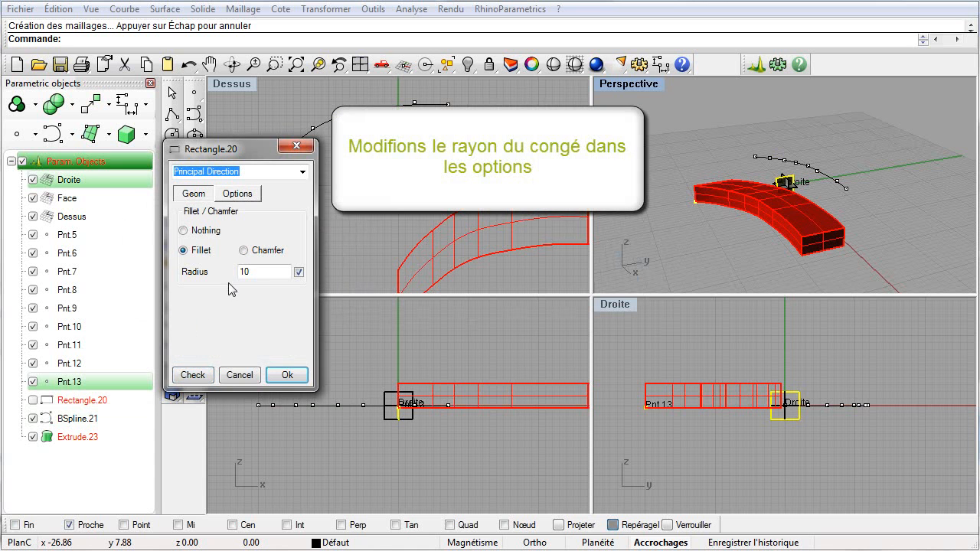
{"action": "type", "text": "1"}
{"action": "left_click", "coordinate": [195, 376]}
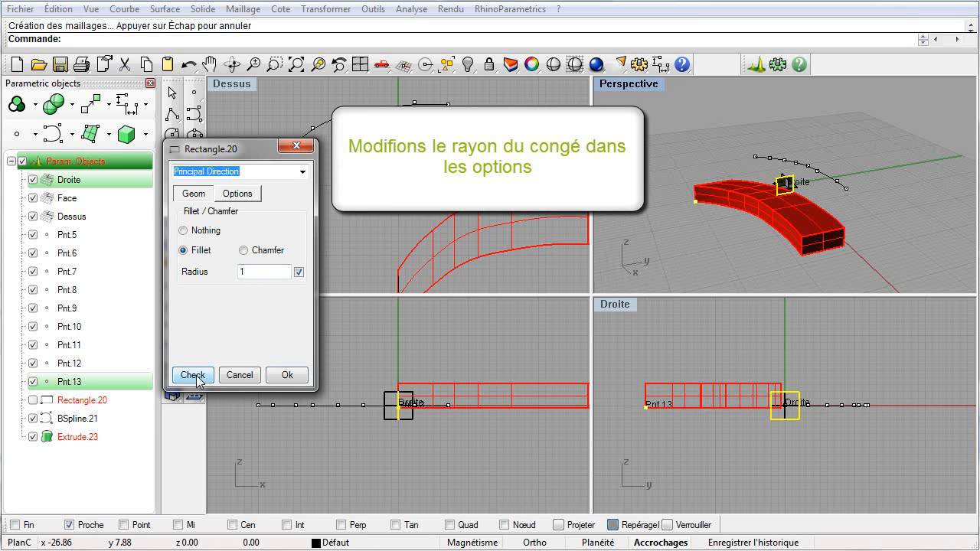
{"action": "left_click", "coordinate": [301, 378]}
- Examine the extrusion with its rounded profile from several angles in the perspective view
{"action": "key", "text": "Home"}
{"action": "right_click_drag", "start_coordinate": [769, 254], "coordinate": [800, 267]}
{"action": "scroll", "coordinate": [800, 268], "scroll_direction": "up", "scroll_amount": 5}
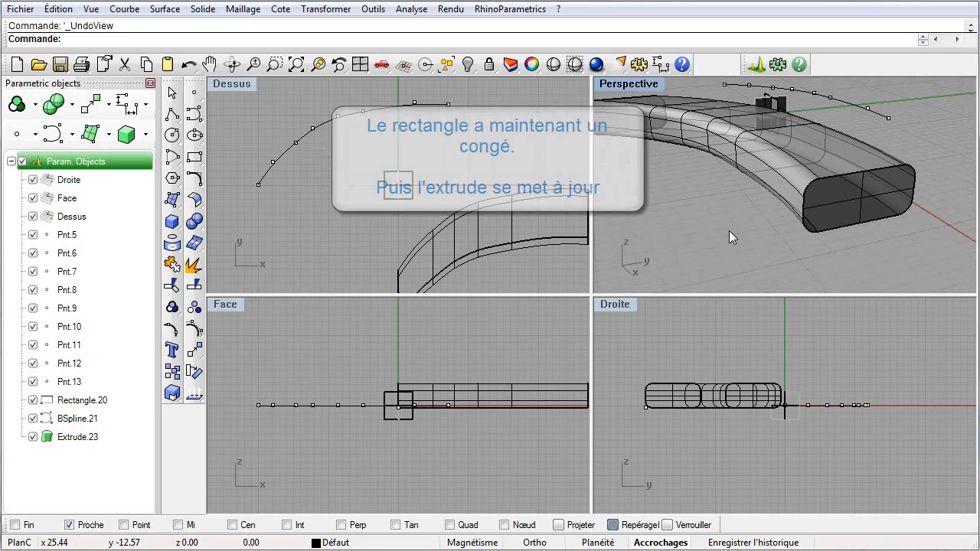
{"action": "right_click_drag", "start_coordinate": [754, 237], "coordinate": [852, 282]}
{"action": "scroll", "coordinate": [767, 236], "scroll_direction": "down", "scroll_amount": 7}
{"action": "scroll", "coordinate": [767, 236], "scroll_direction": "up", "scroll_amount": 6}
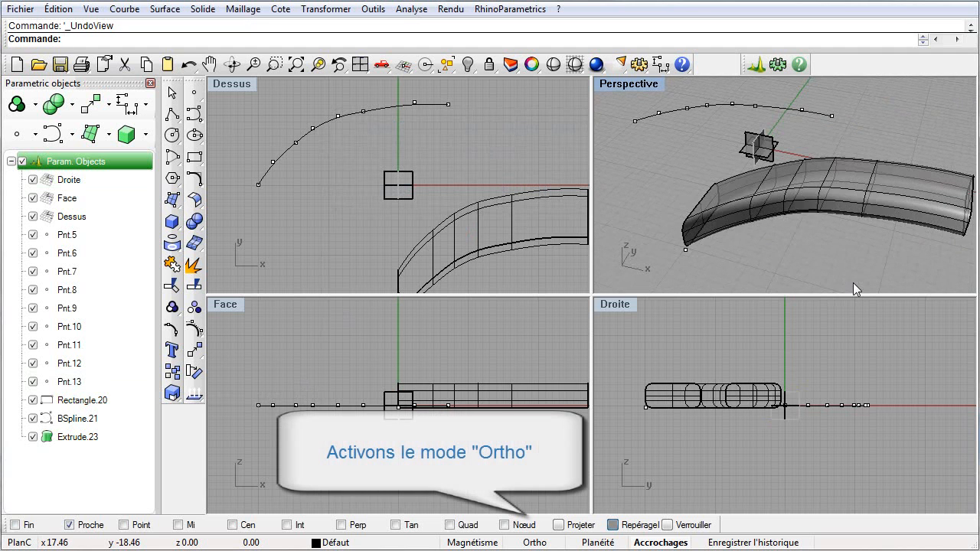
{"action": "scroll", "coordinate": [852, 282], "scroll_direction": "down", "scroll_amount": 2}
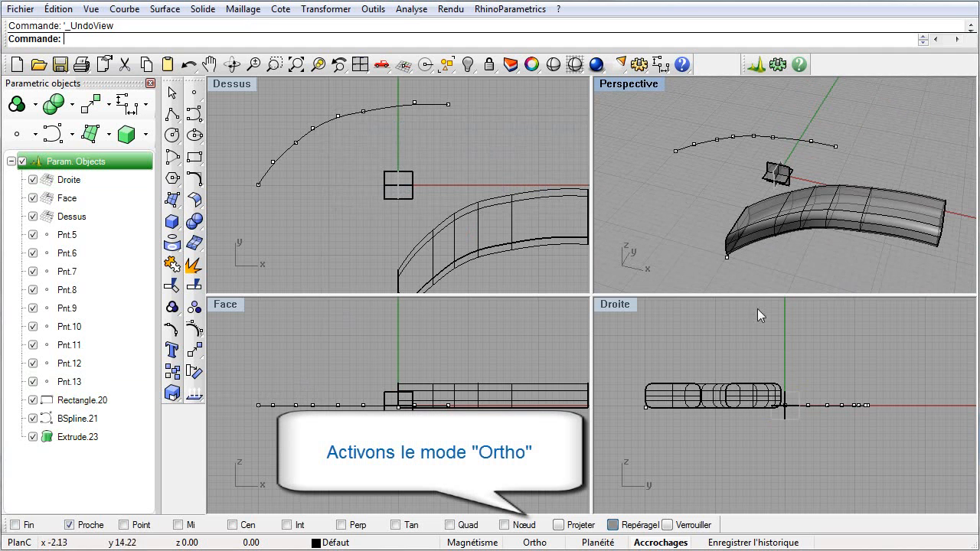
- With Ortho enabled, draw an open three-segment polyline beside the extrusion, about 6.60 along -Y, 9.86 along X and 10.86 along Y
{"action": "left_click", "coordinate": [172, 113]}
{"action": "left_click", "coordinate": [653, 168]}
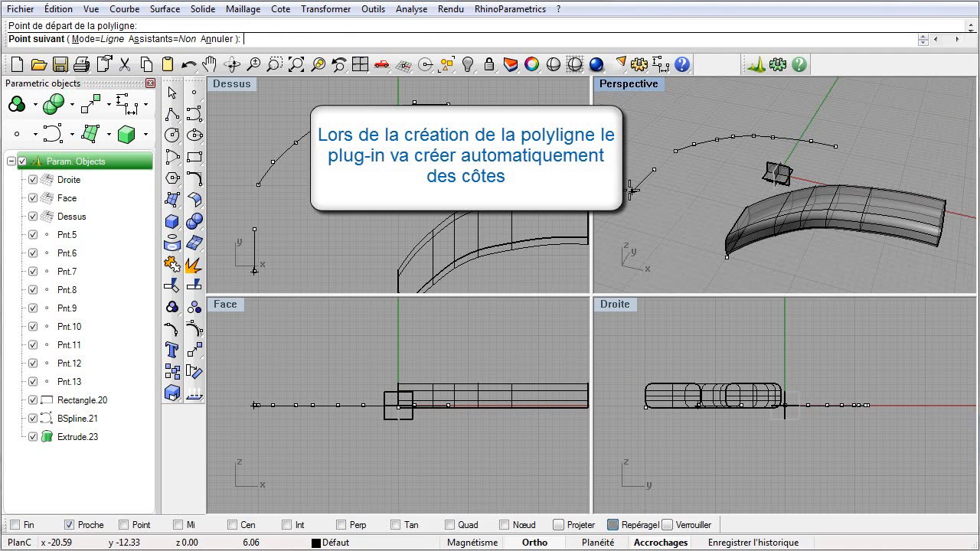
{"action": "left_click", "coordinate": [631, 192]}
{"action": "left_click", "coordinate": [686, 205]}
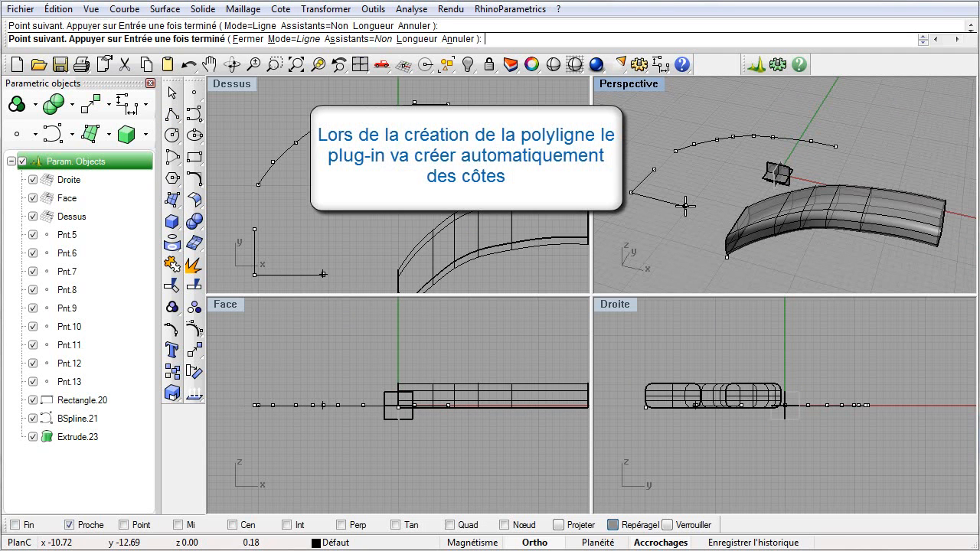
{"action": "left_click", "coordinate": [716, 178]}
{"action": "key", "text": "Return"}
- Examine the new polyline's dimensions and highlight its relative points one by one in the object tree
{"action": "right_click_drag", "start_coordinate": [657, 209], "coordinate": [733, 258]}
{"action": "scroll", "coordinate": [733, 258], "scroll_direction": "up", "scroll_amount": 5}
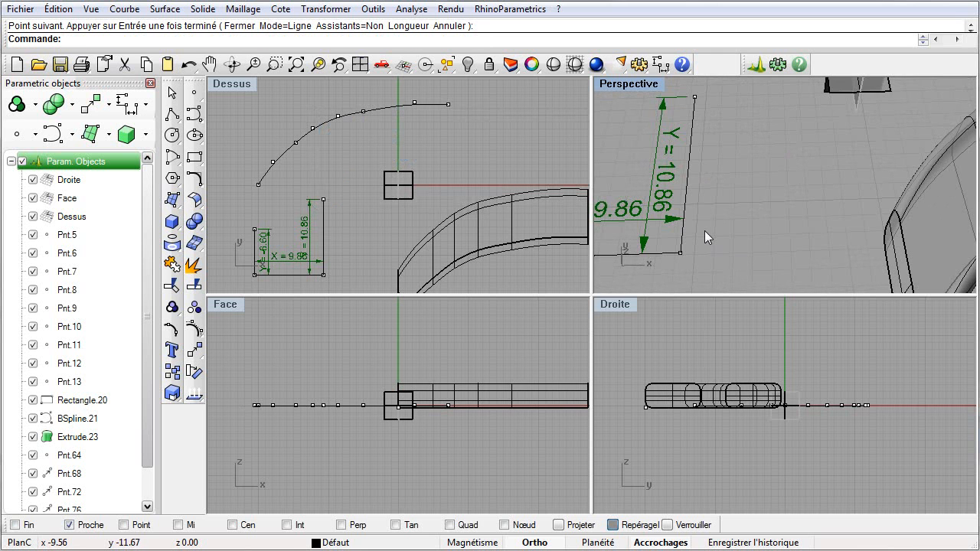
{"action": "right_click_drag", "start_coordinate": [696, 226], "coordinate": [828, 226], "text": "shift"}
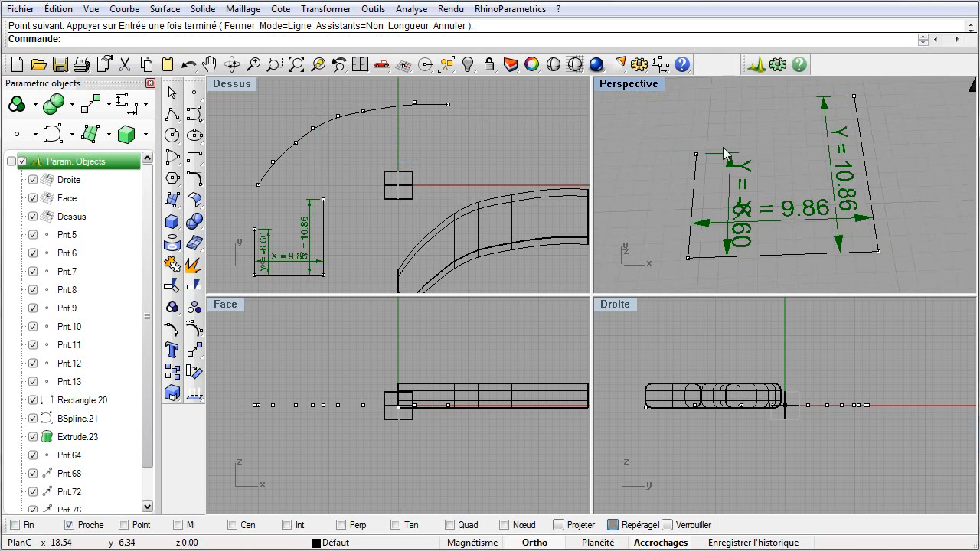
{"action": "scroll", "coordinate": [74, 419], "scroll_direction": "down", "scroll_amount": 1}
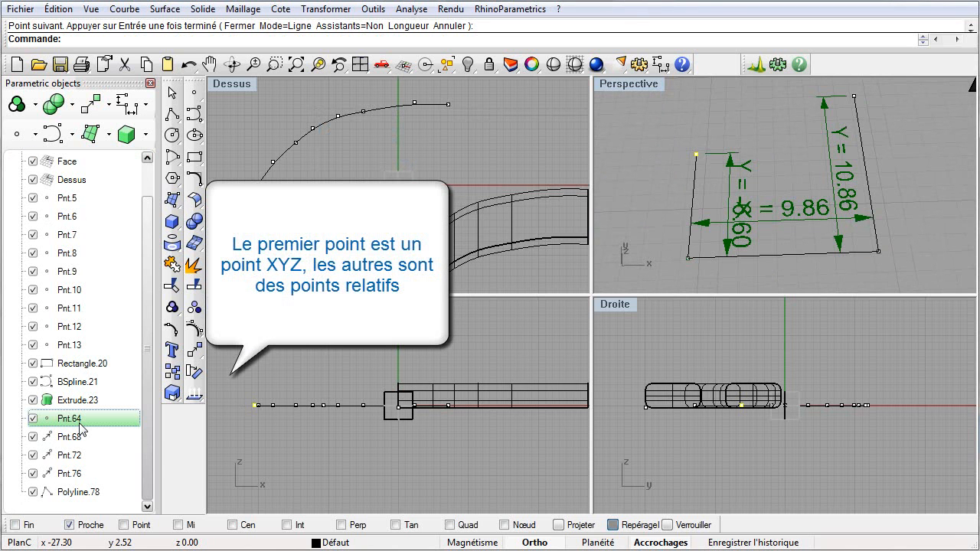
{"action": "left_click", "coordinate": [76, 439]}
{"action": "left_click", "coordinate": [75, 456]}
{"action": "left_click", "coordinate": [74, 473]}
- Edit the definition of point Pnt.68, setting its angular offset to 15° and its dimension position to -4
{"action": "right_click", "coordinate": [74, 442]}
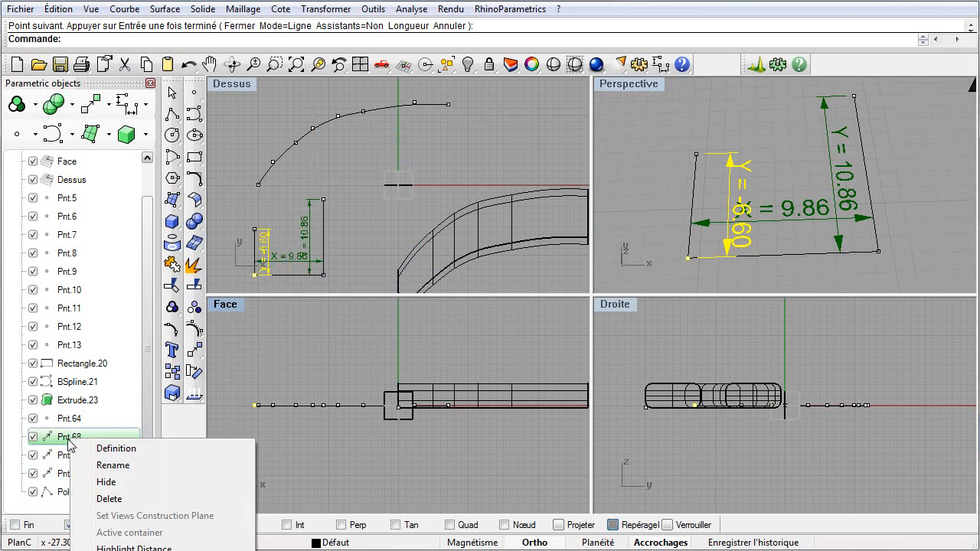
{"action": "left_click", "coordinate": [105, 449]}
{"action": "right_click", "coordinate": [106, 444]}
{"action": "left_click", "coordinate": [149, 449]}
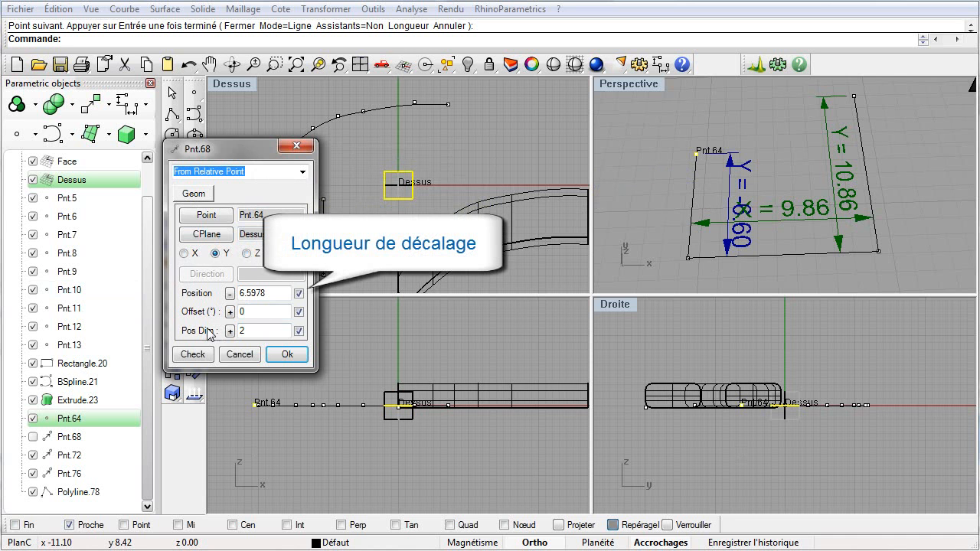
{"action": "double_click", "coordinate": [251, 310]}
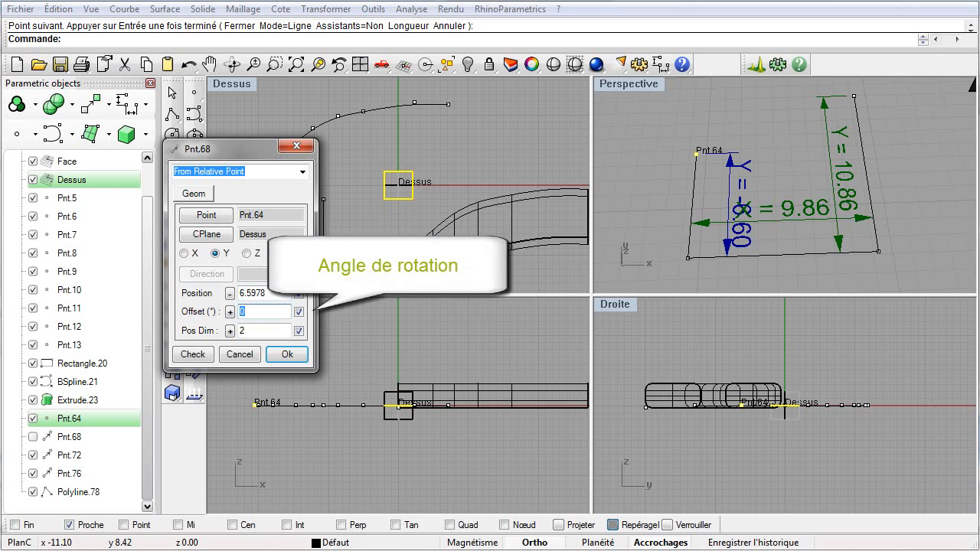
{"action": "type", "text": "15"}
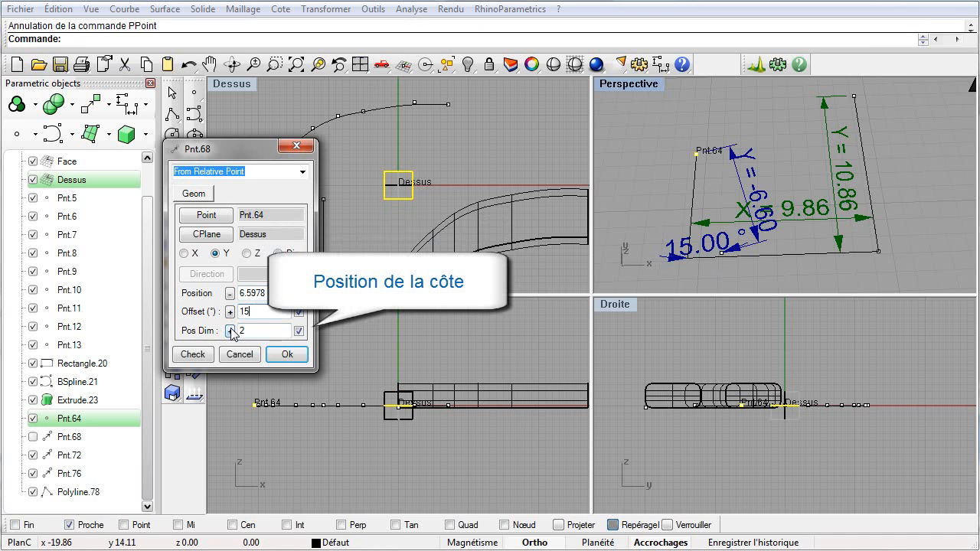
{"action": "left_click", "coordinate": [231, 330]}
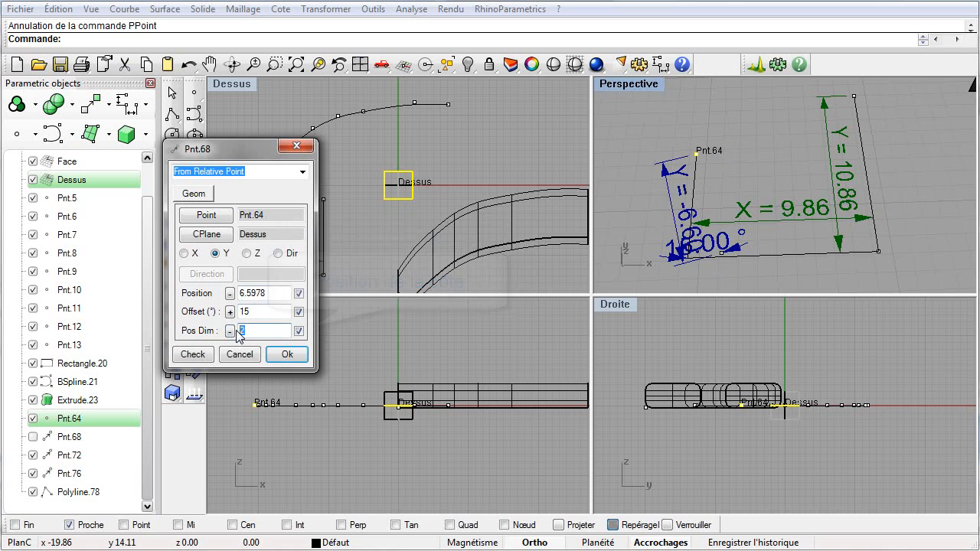
{"action": "type", "text": "4"}
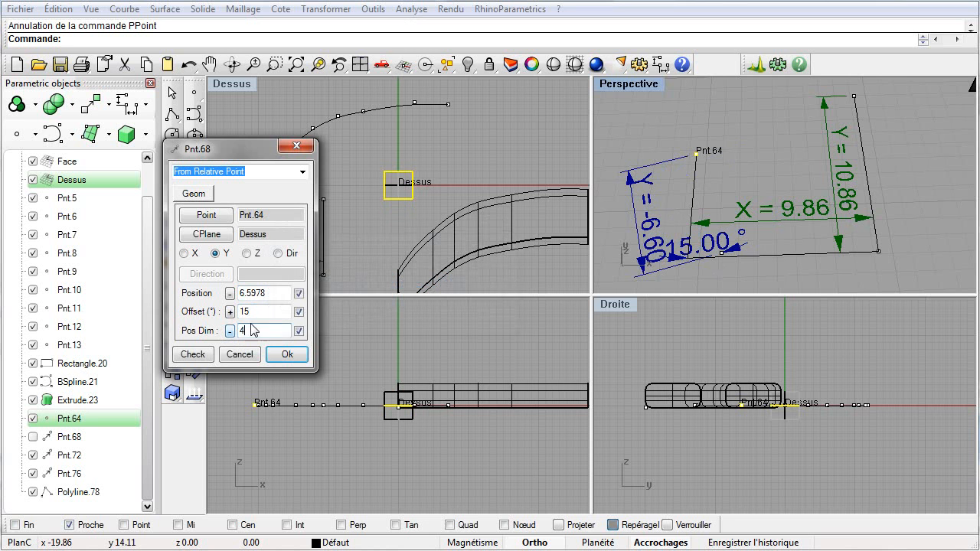
{"action": "left_click", "coordinate": [288, 354]}
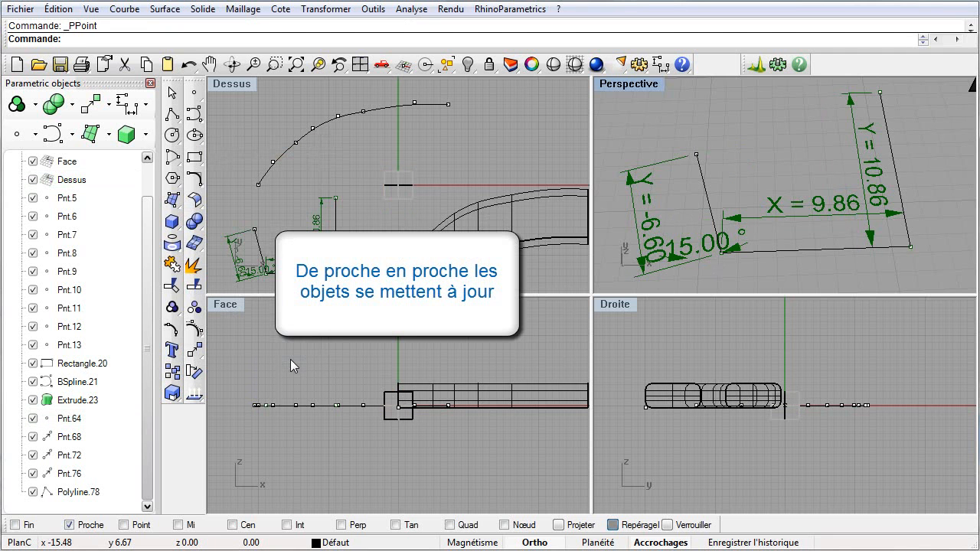